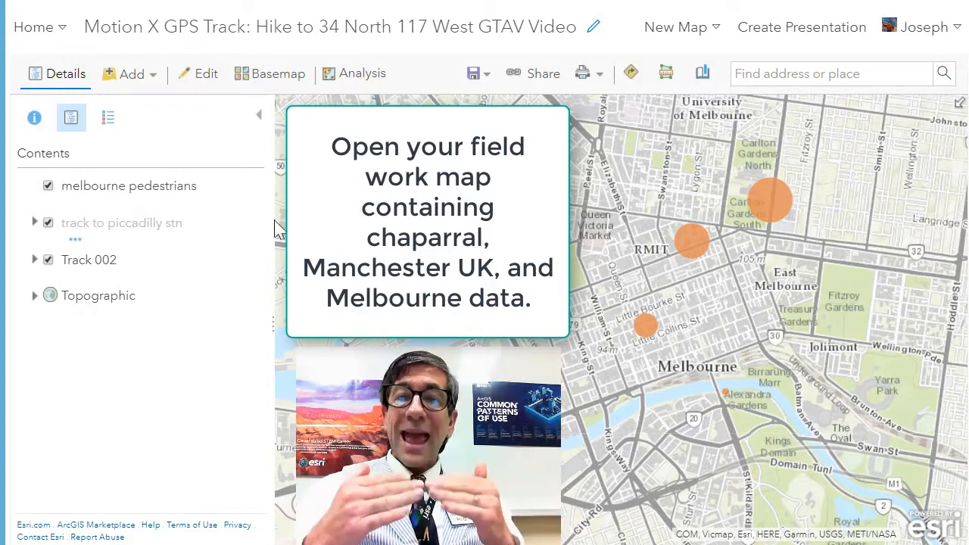
# Add a map notes layer named "Melbourne Pedestrian Points" using the Map Notes template
pyautogui.click(135, 74)
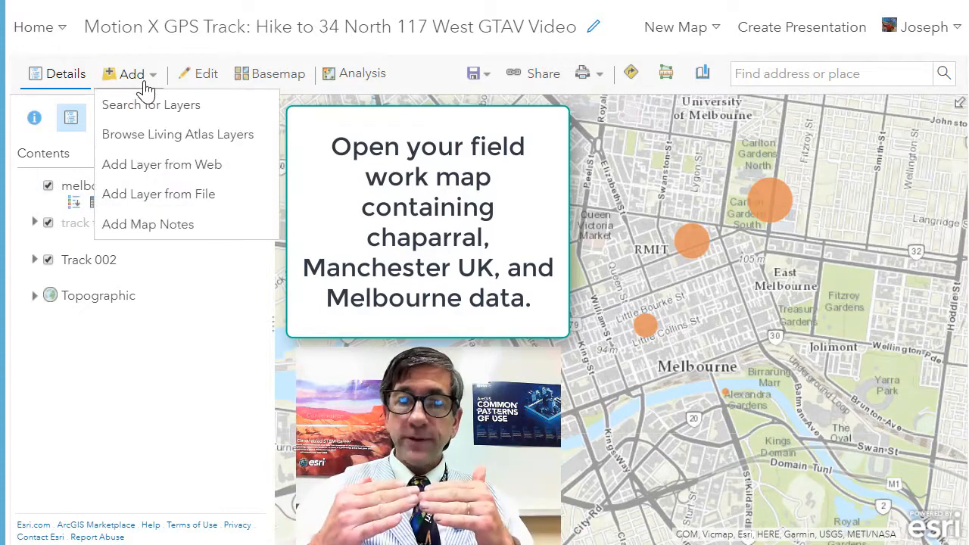
pyautogui.click(156, 225)
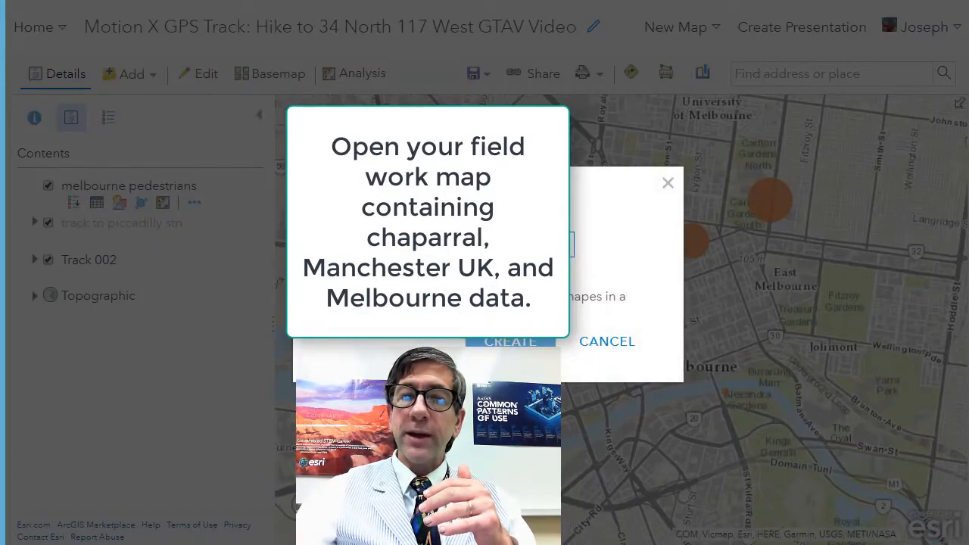
pyautogui.write('Melbo')
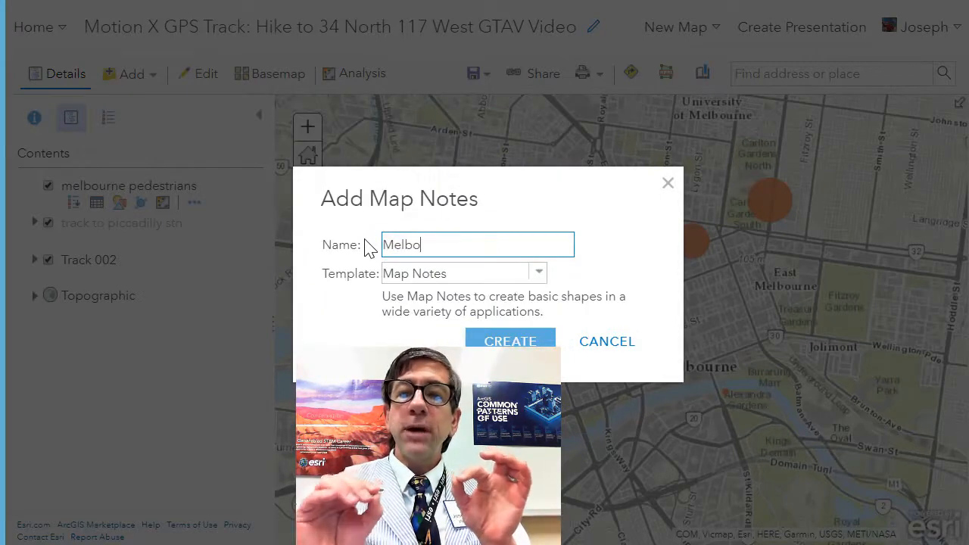
pyautogui.write('urne Ped')
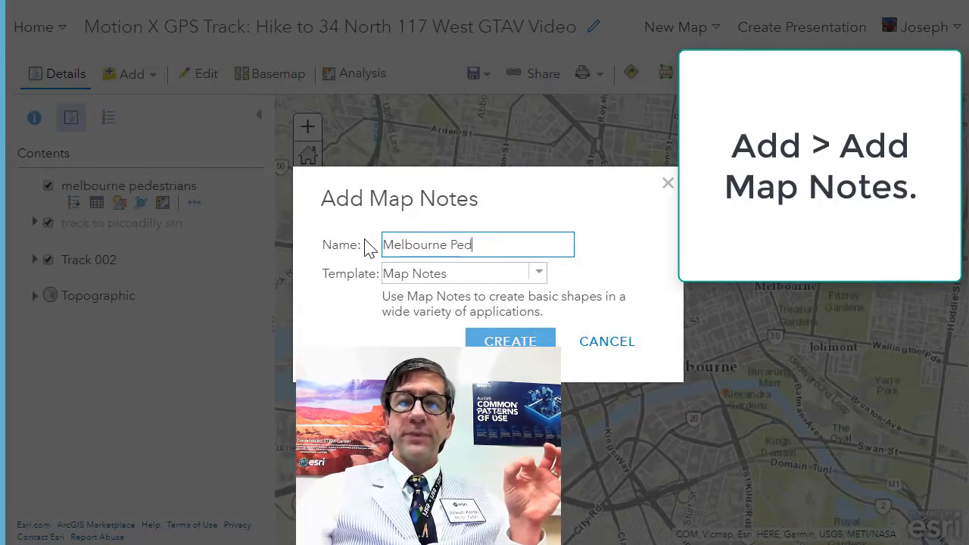
pyautogui.write('estria')
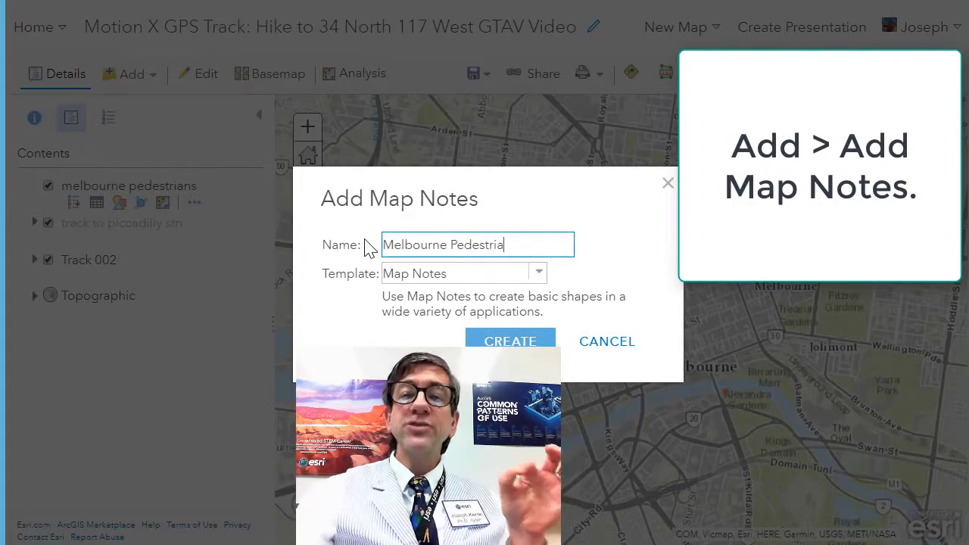
pyautogui.write('n P')
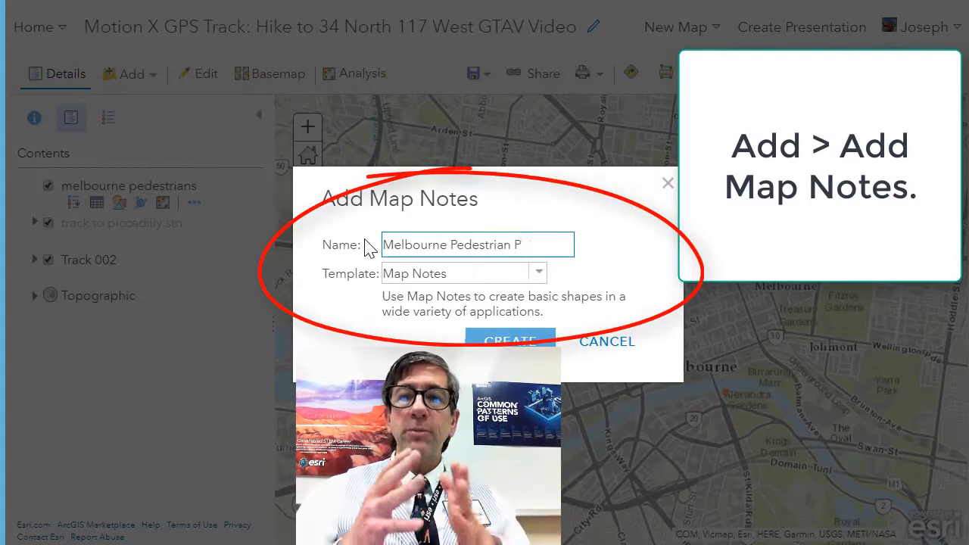
pyautogui.write('ionts')
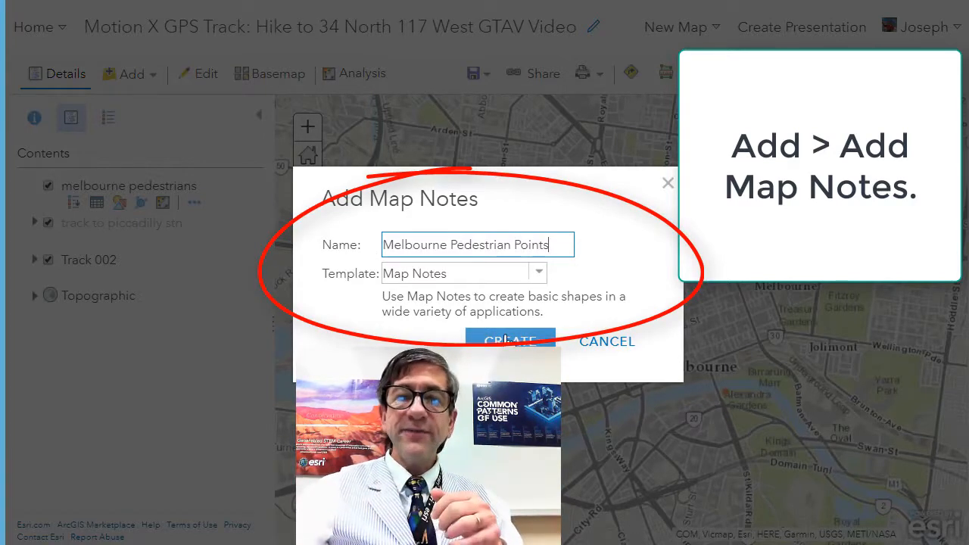
pyautogui.click(510, 340)
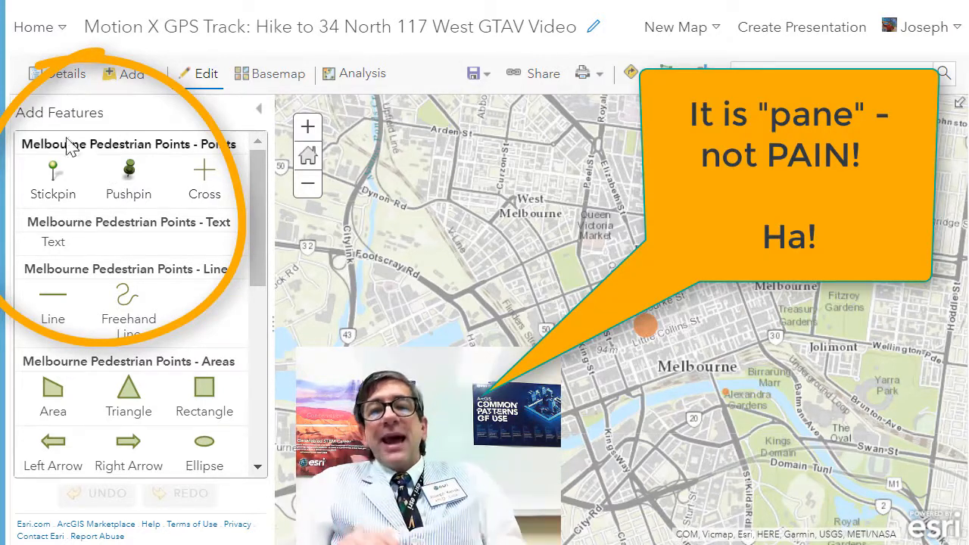
pyautogui.tripleClick(83, 119)
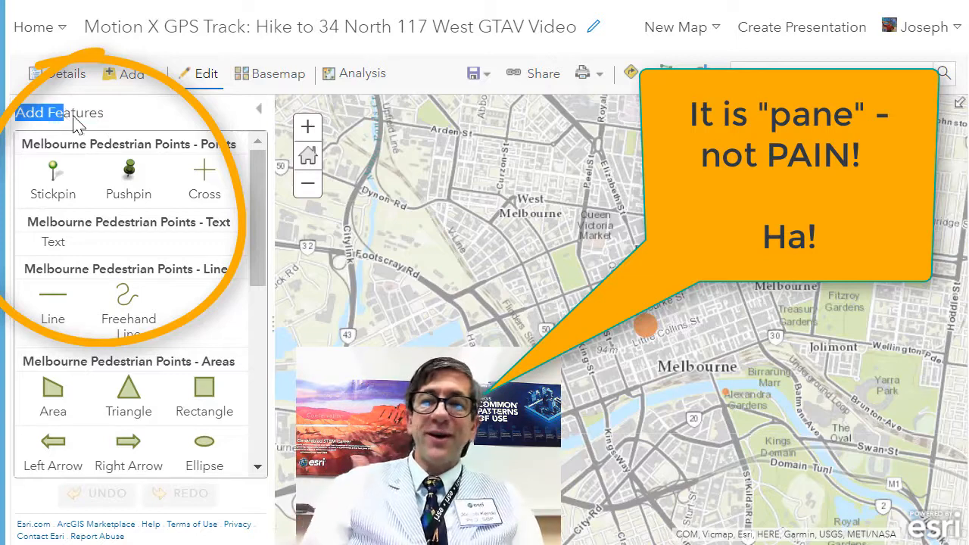
pyautogui.click(106, 121)
pyautogui.tripleClick(102, 121)
pyautogui.click(107, 122)
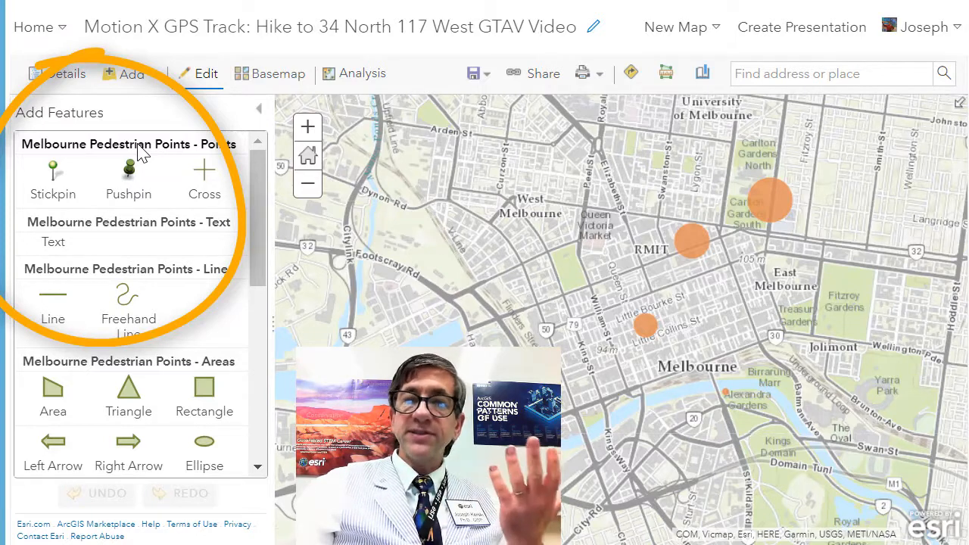
pyautogui.click(119, 187)
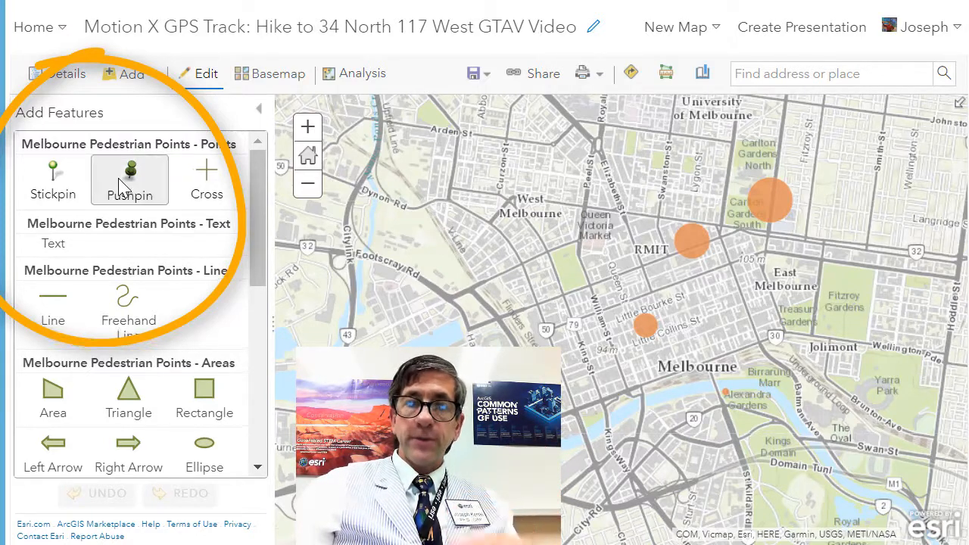
pyautogui.click(648, 330)
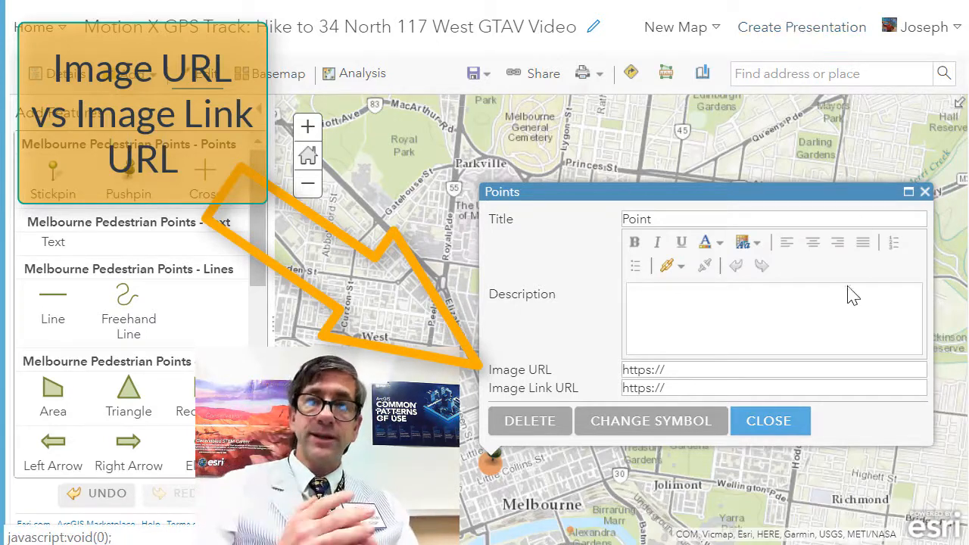
pyautogui.click(690, 372)
pyautogui.click(703, 390)
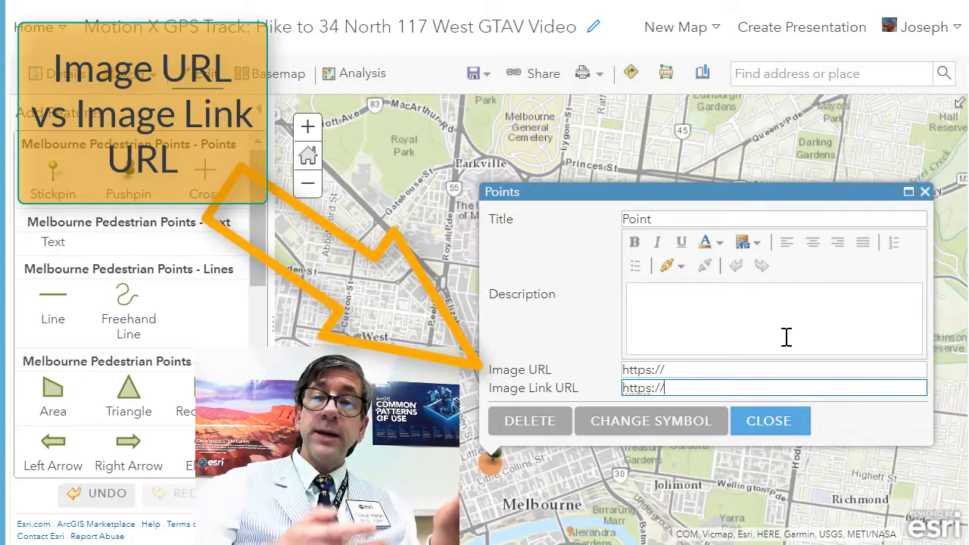
pyautogui.click(727, 371)
pyautogui.click(713, 389)
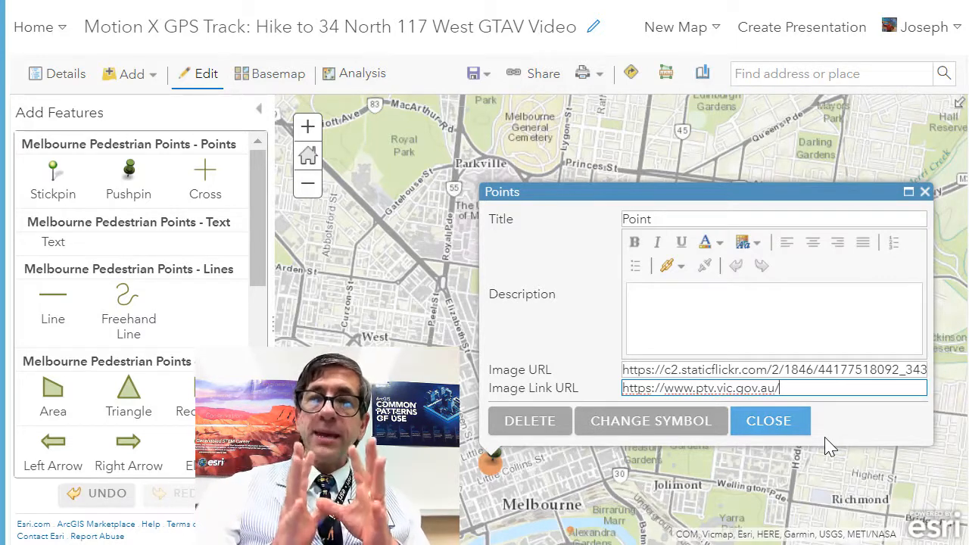
pyautogui.doubleClick(822, 370)
pyautogui.click(822, 371)
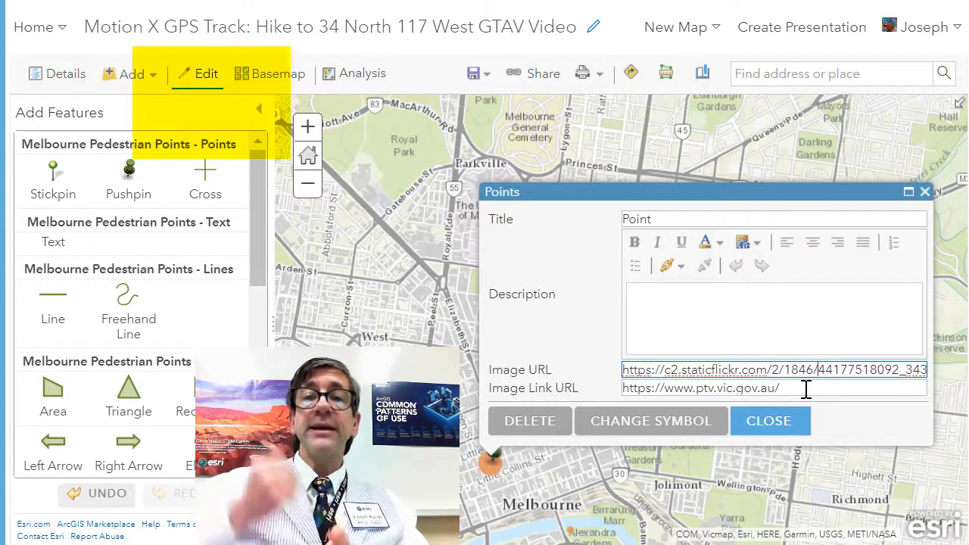
pyautogui.click(762, 431)
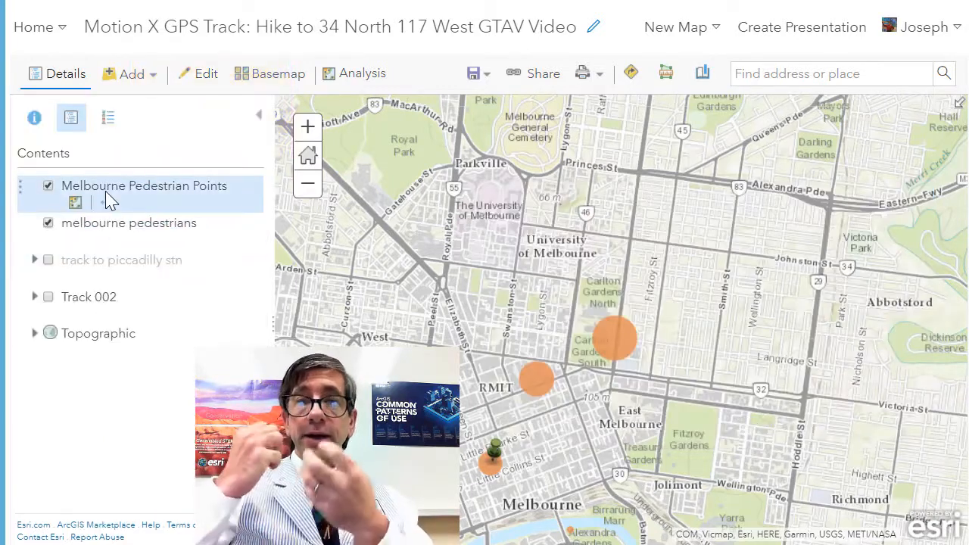
# Open the pushpin's pop-up, follow its photo link, and look over the Public Transport Victoria home page
pyautogui.click(498, 453)
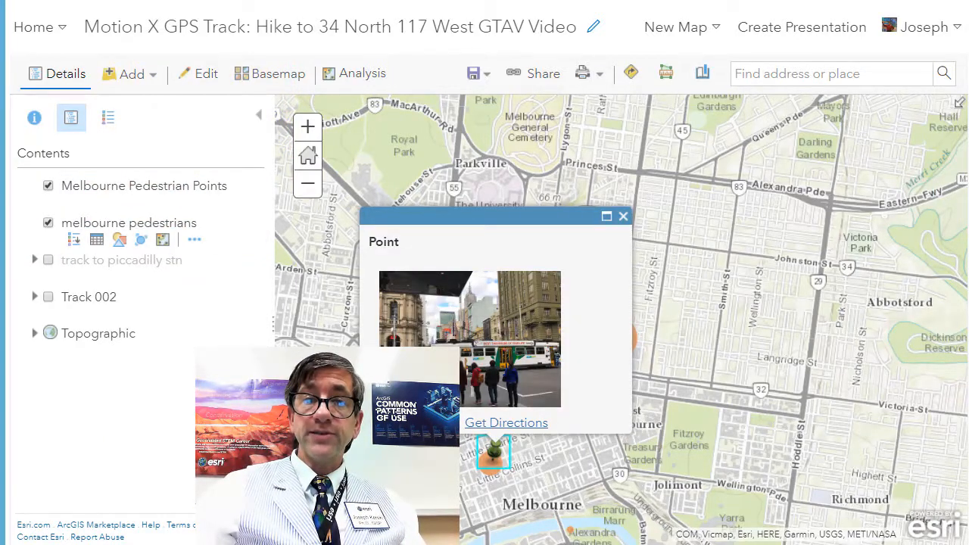
pyautogui.moveTo(367, 499); pyautogui.dragTo(493, 457)
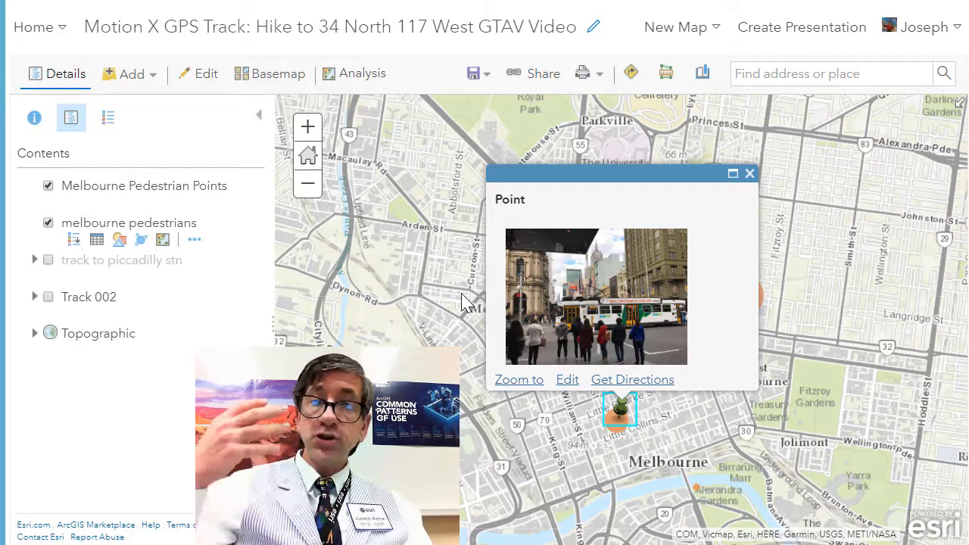
pyautogui.click(657, 319)
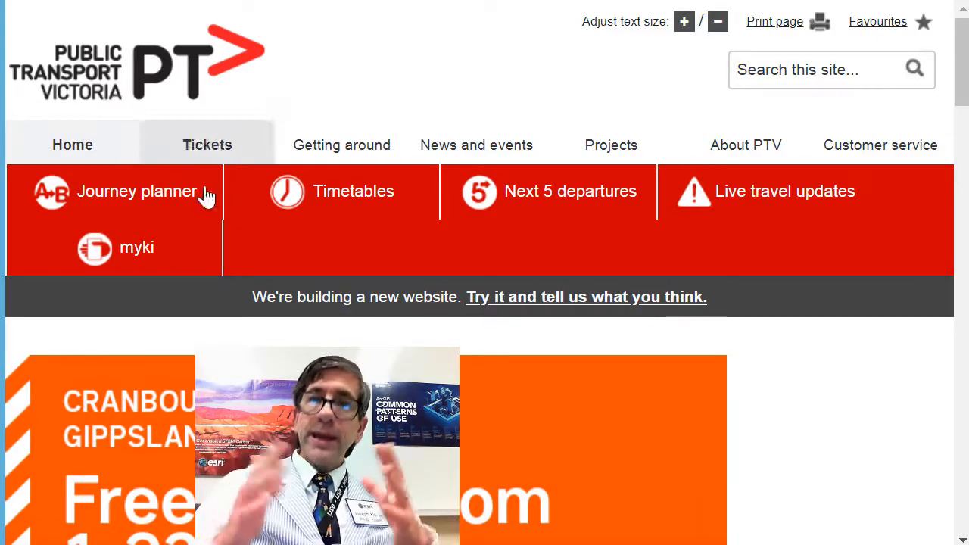
pyautogui.scroll(-5, 274, 260)
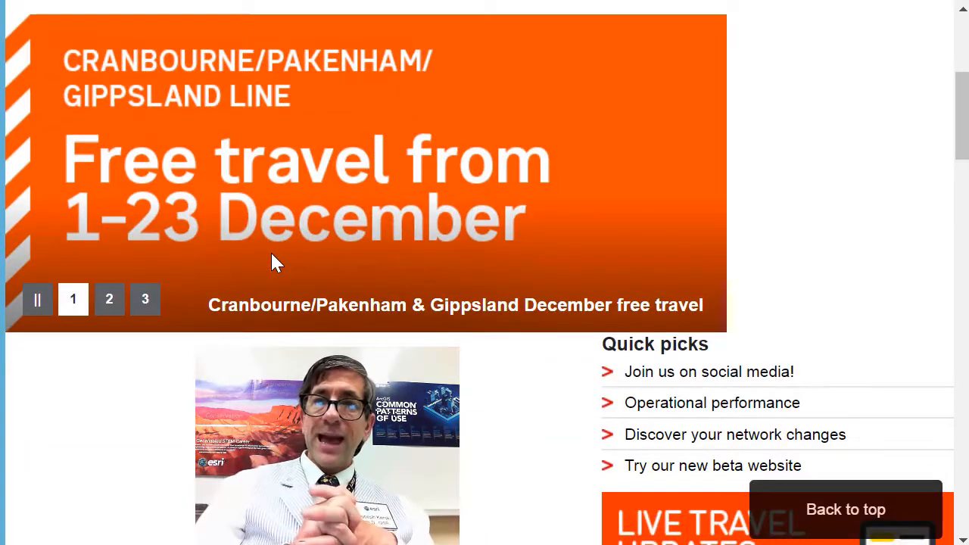
pyautogui.scroll(5, 270, 251)
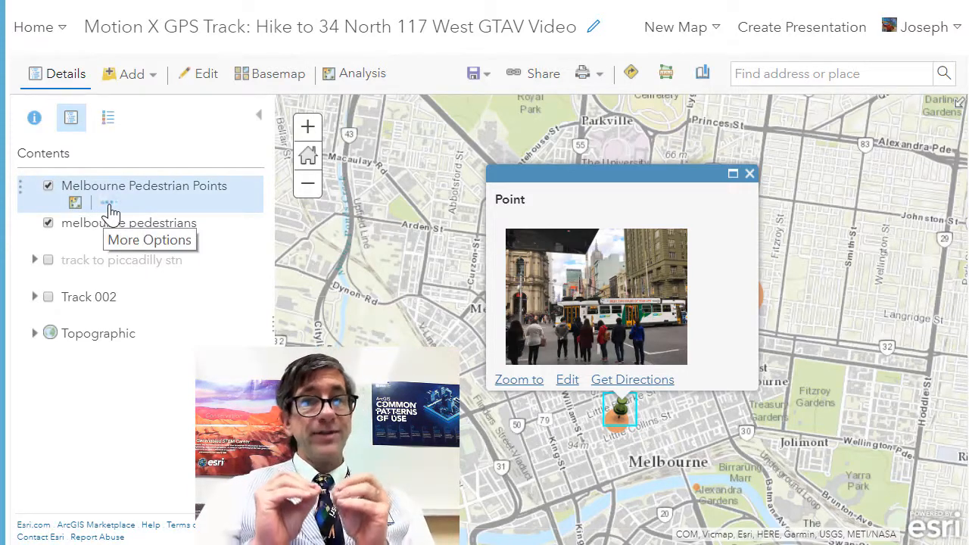
# Save the map and close the pushpin's pop-up
pyautogui.click(475, 76)
pyautogui.click(480, 106)
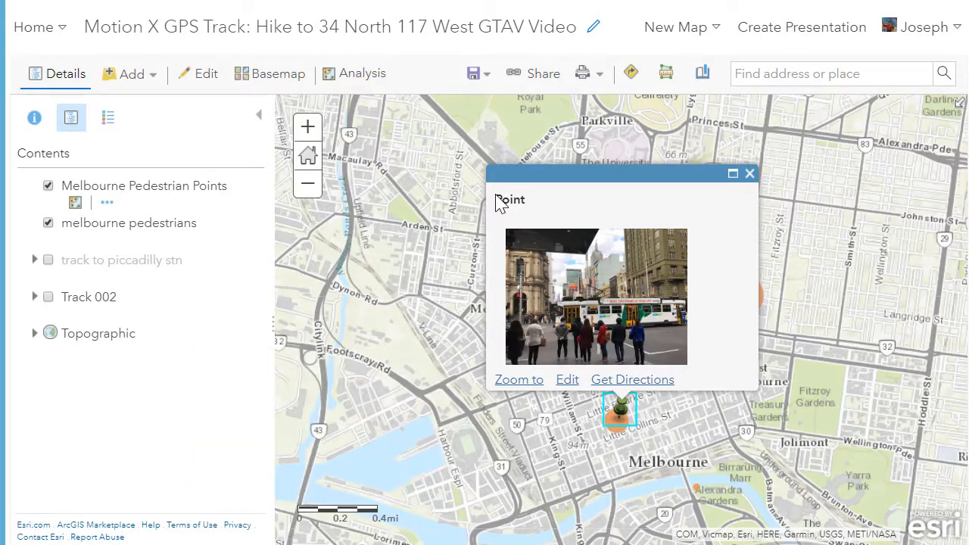
pyautogui.click(750, 175)
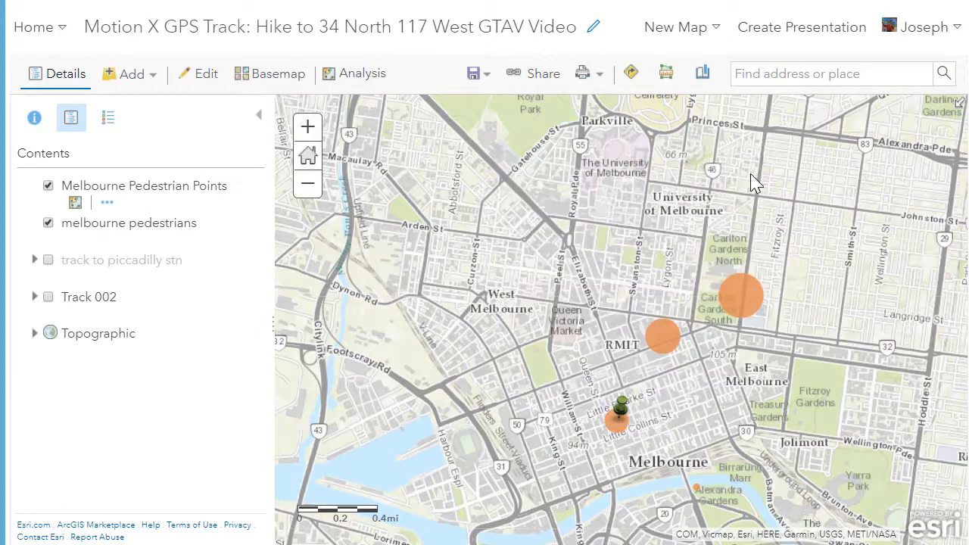
# Open the analysis tools for the Melbourne Pedestrian Points layer and browse the Find Locations tools
pyautogui.click(76, 204)
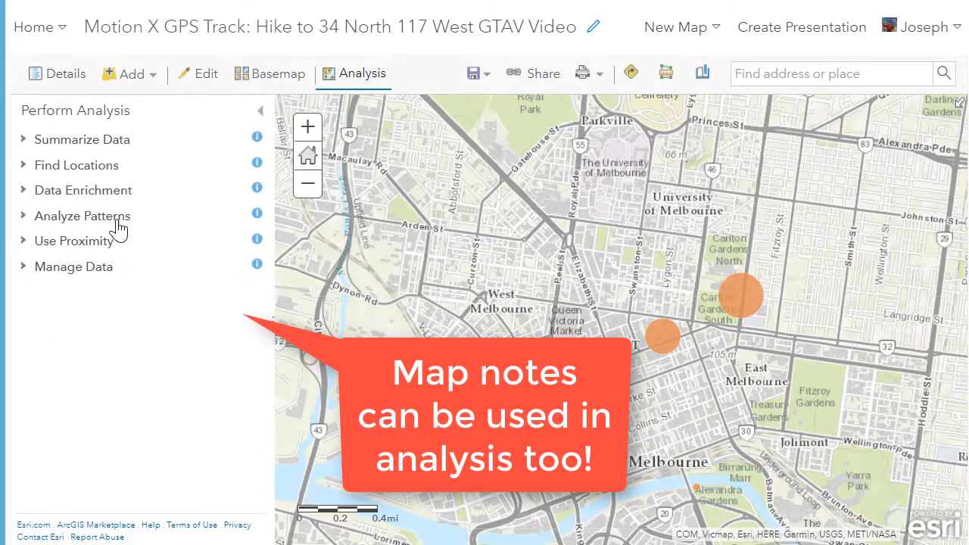
pyautogui.click(91, 167)
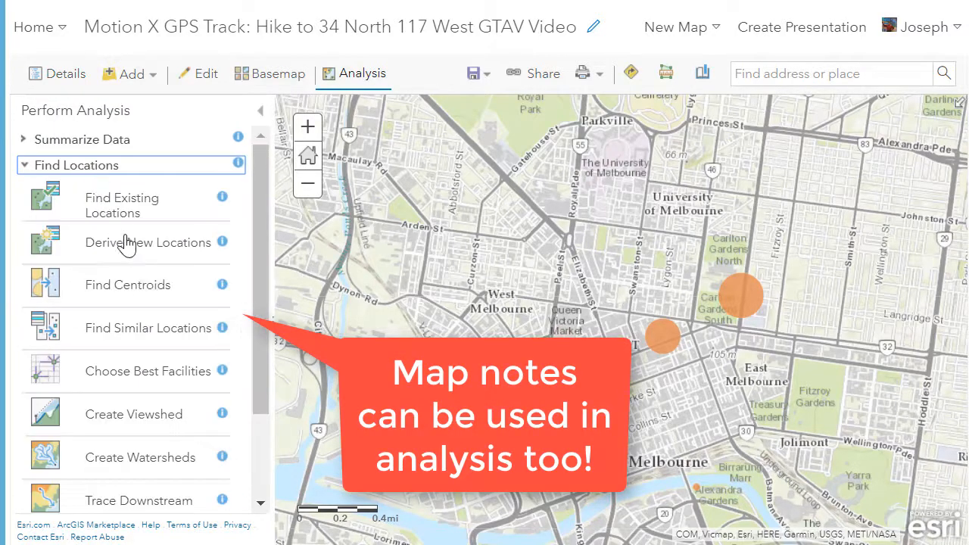
pyautogui.scroll(-1, 144, 272)
pyautogui.scroll(-1, 151, 281)
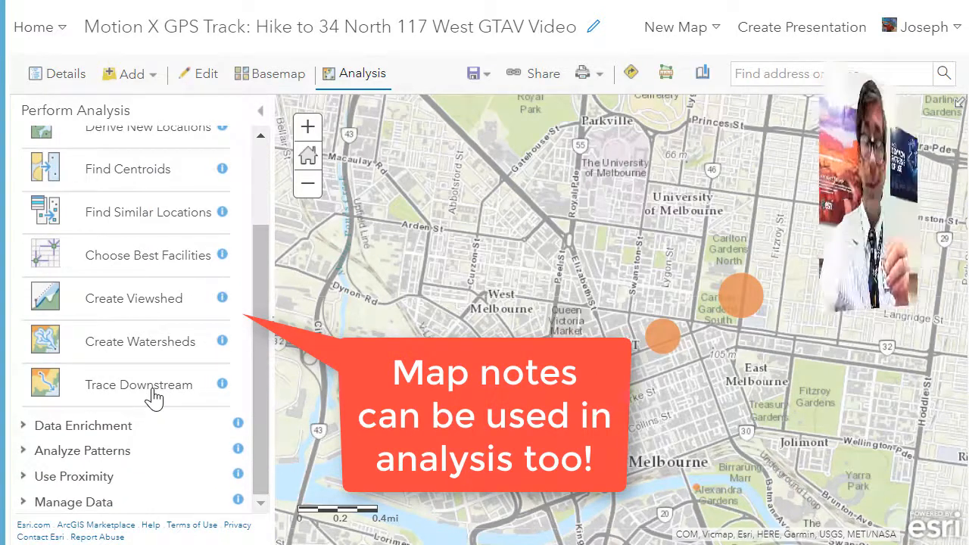